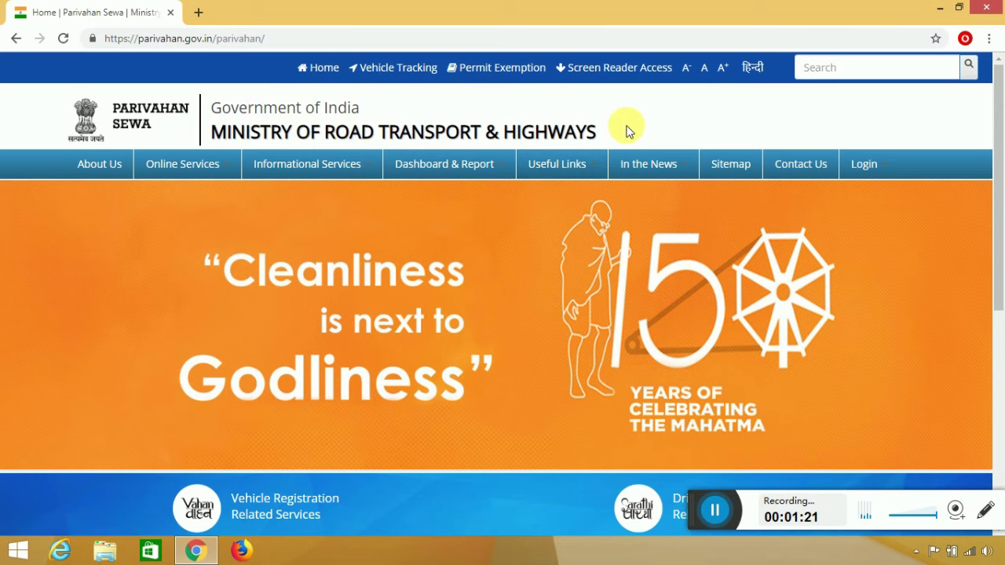
Open Vehicle Registration Related Services and choose the services for states other than Delhi.
scroll(485, 192, down, 2)
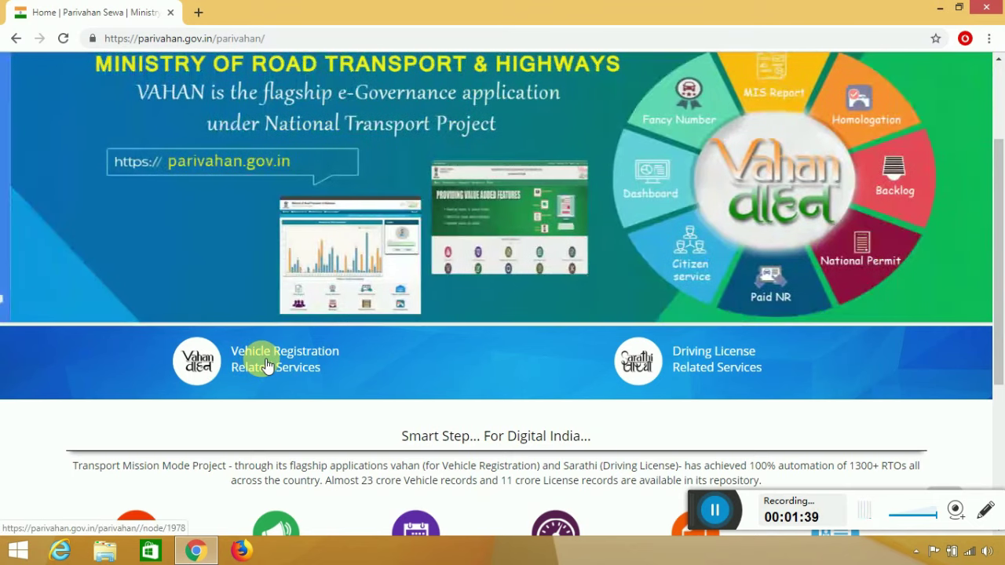
click(267, 366)
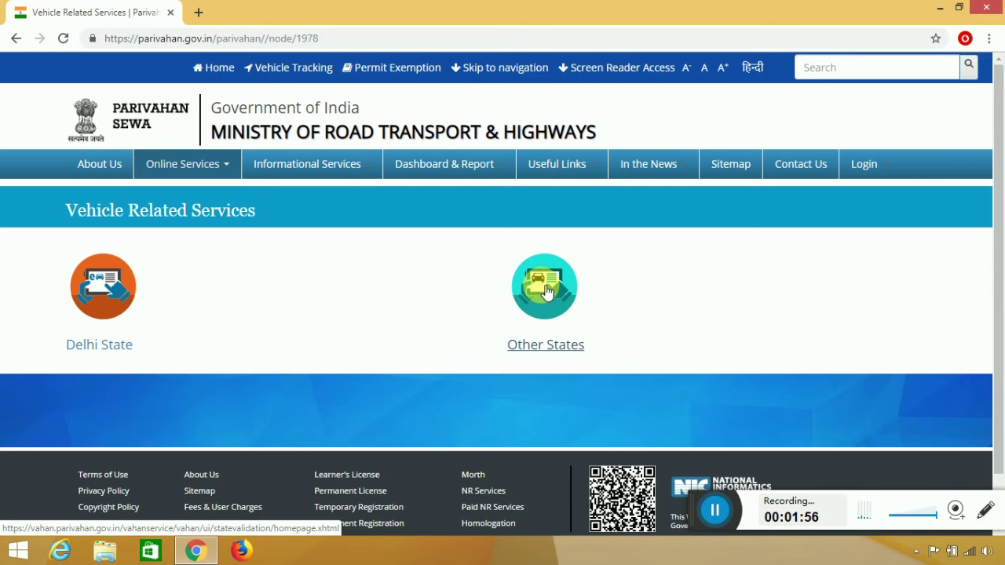
click(548, 292)
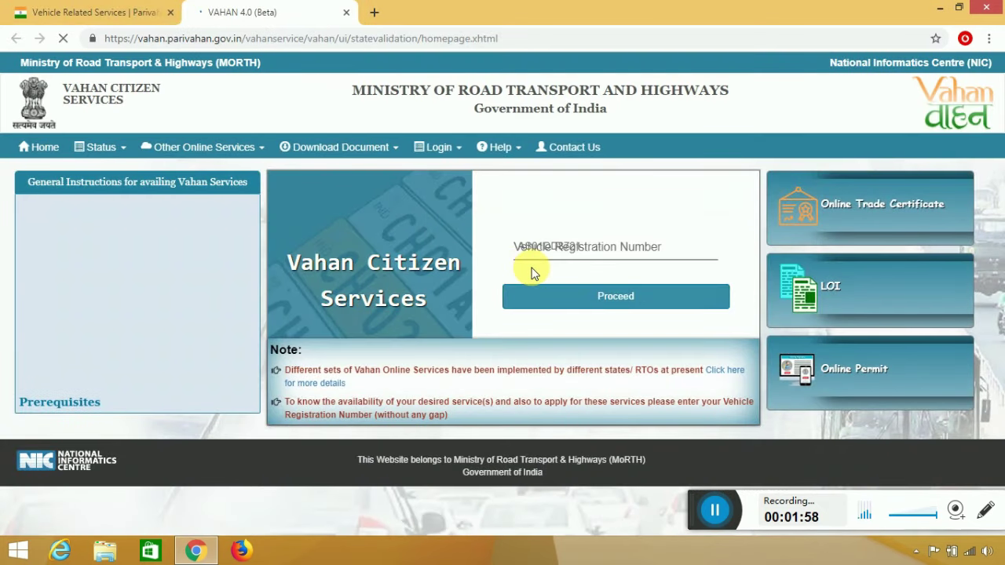
Enter the vehicle registration number, proceed, and scroll down to the Online Services icons.
click(588, 251)
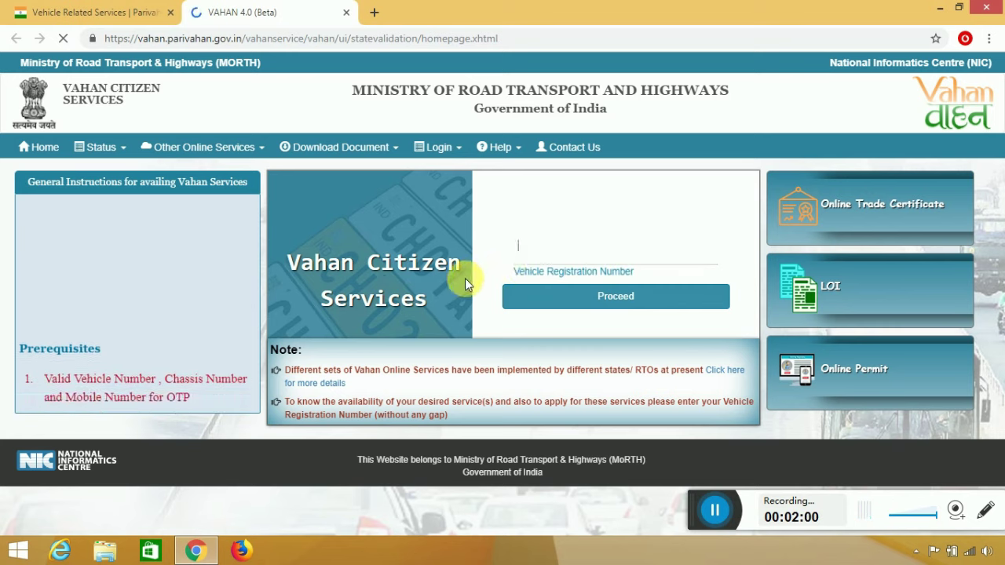
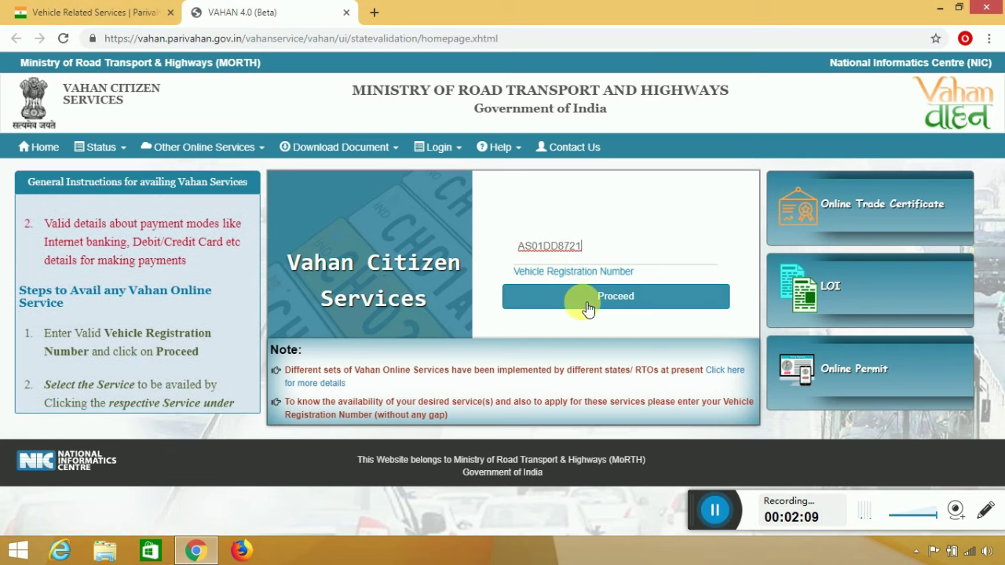
click(589, 307)
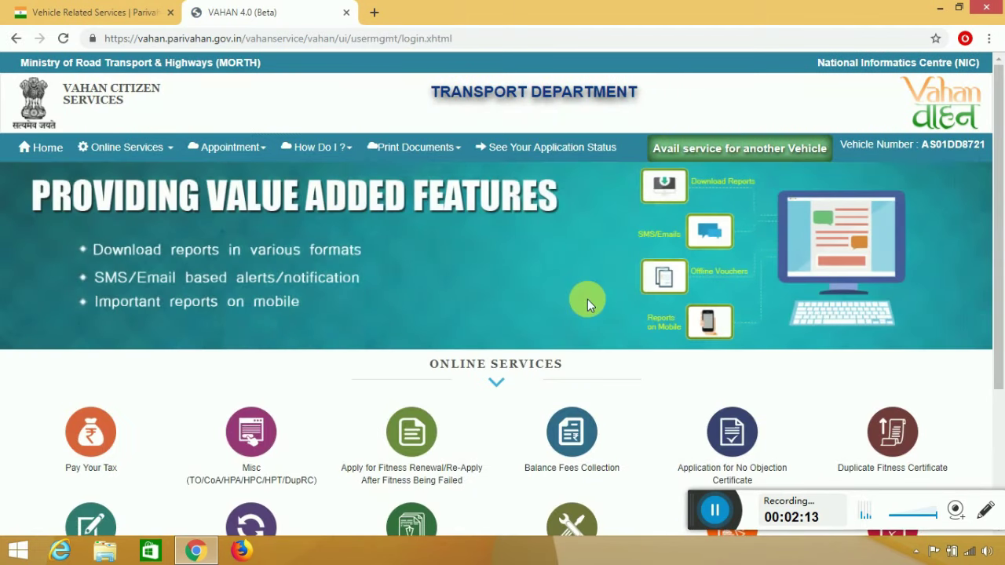
scroll(590, 306, down, 2)
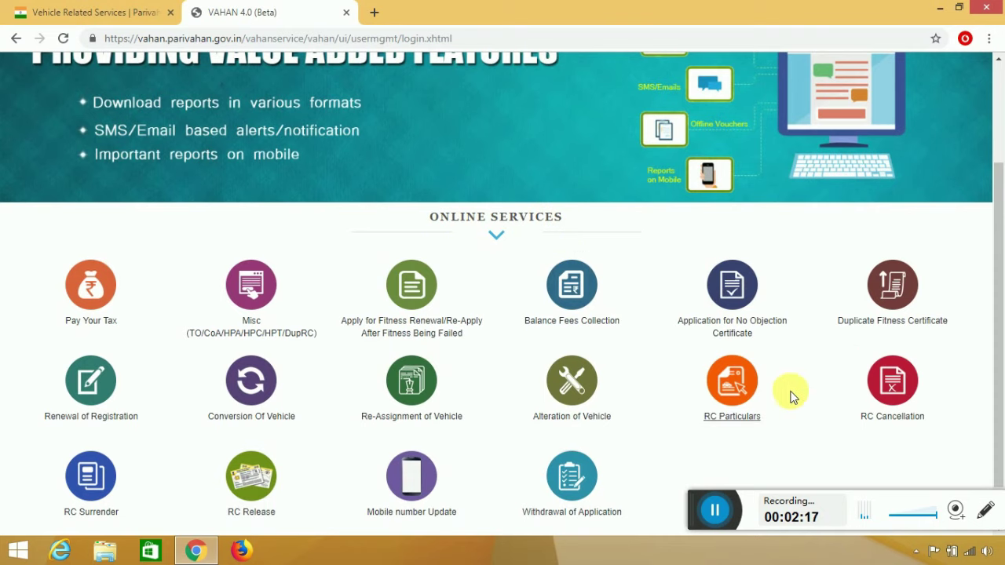
scroll(477, 307, down, 1)
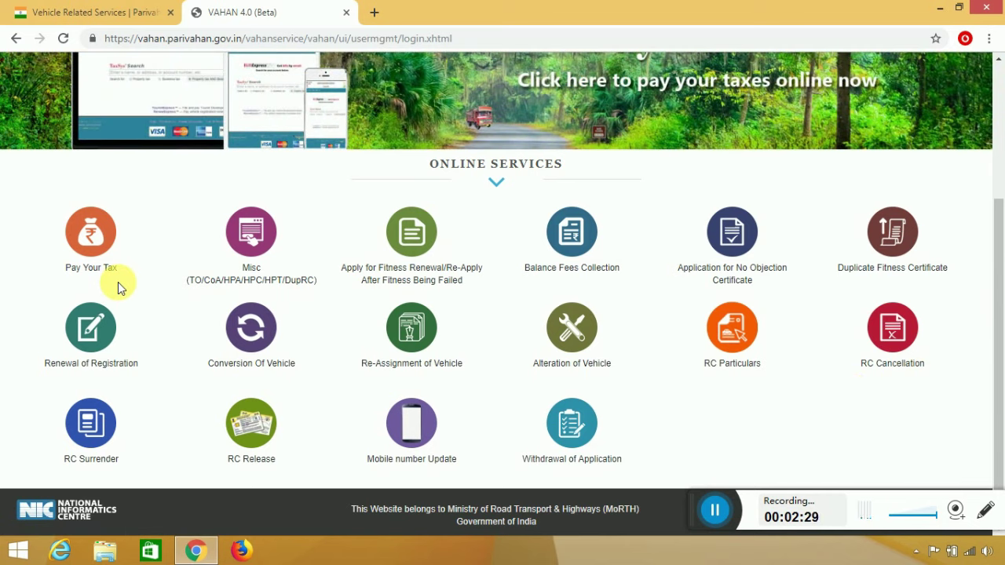
Start Pay Your Tax, validate the registration, and send an OTP to the owner's mobile number.
click(88, 232)
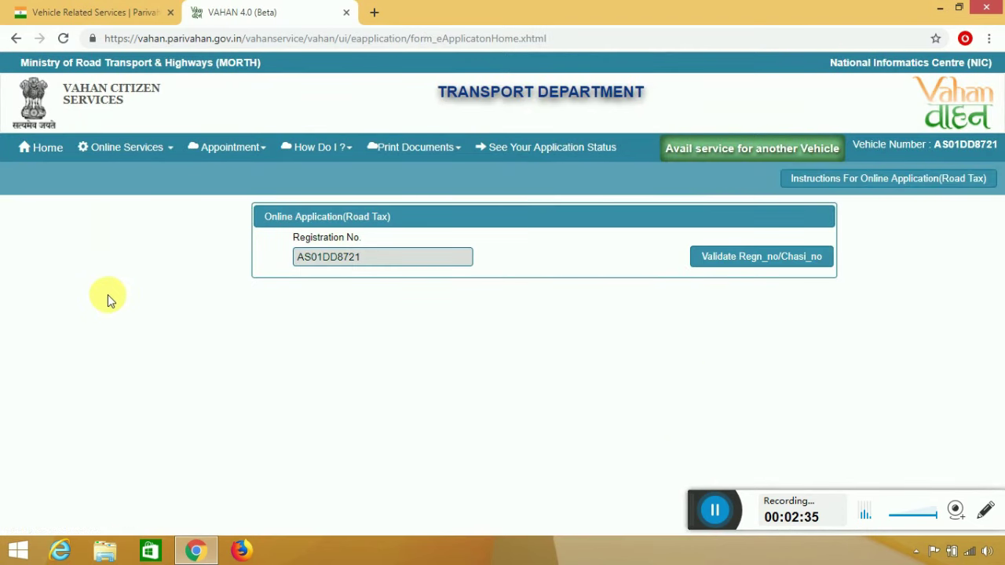
click(752, 261)
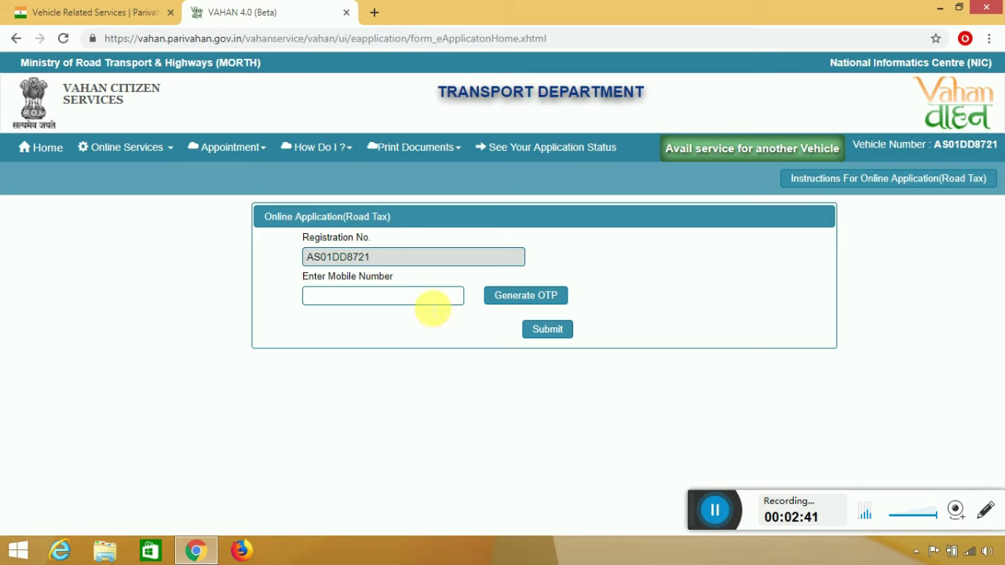
click(351, 299)
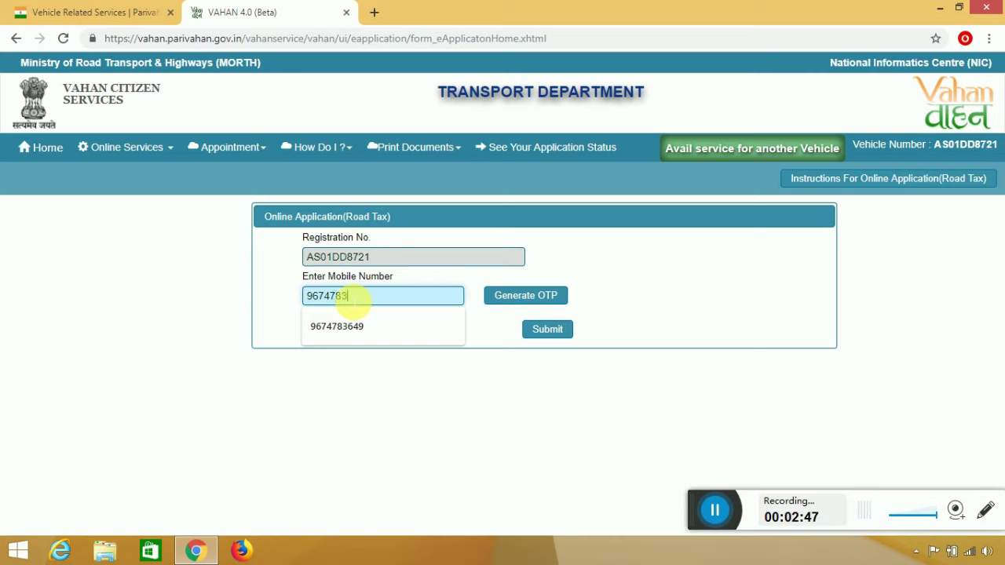
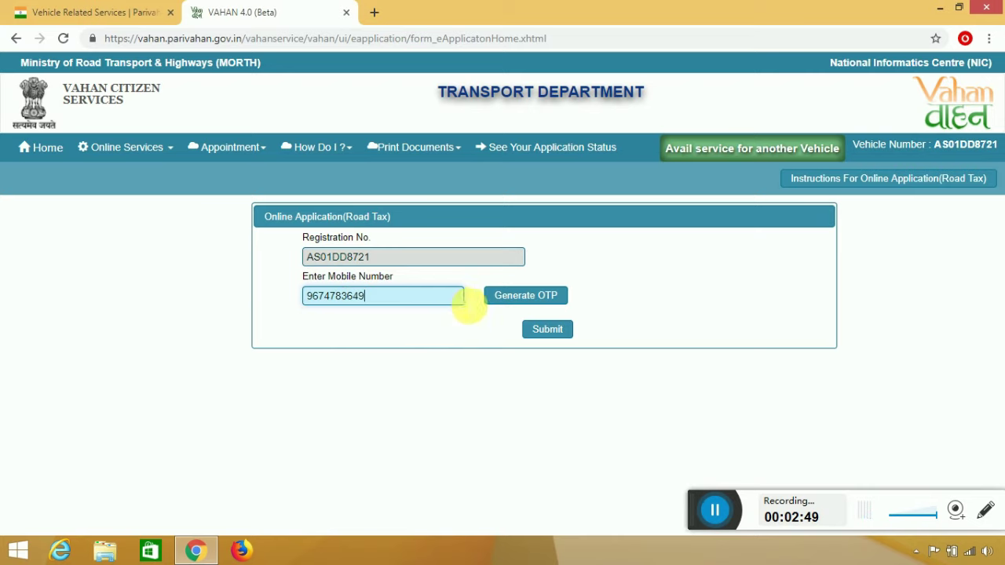
click(509, 305)
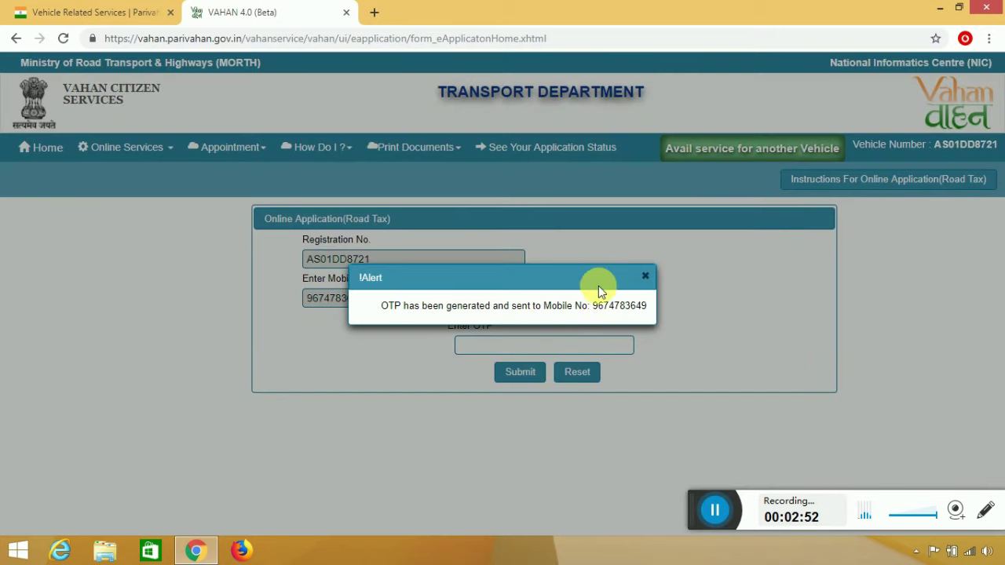
click(645, 278)
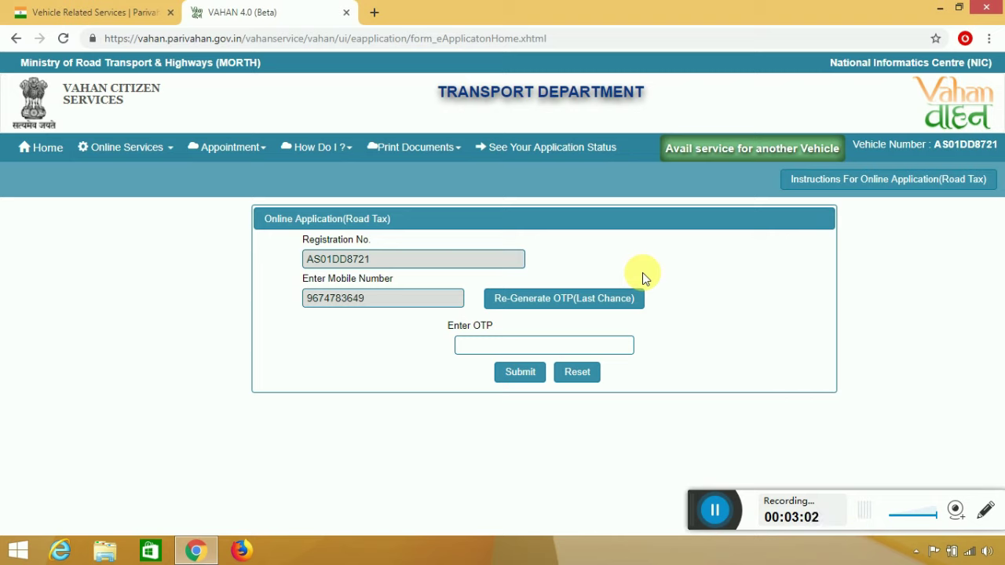
click(613, 347)
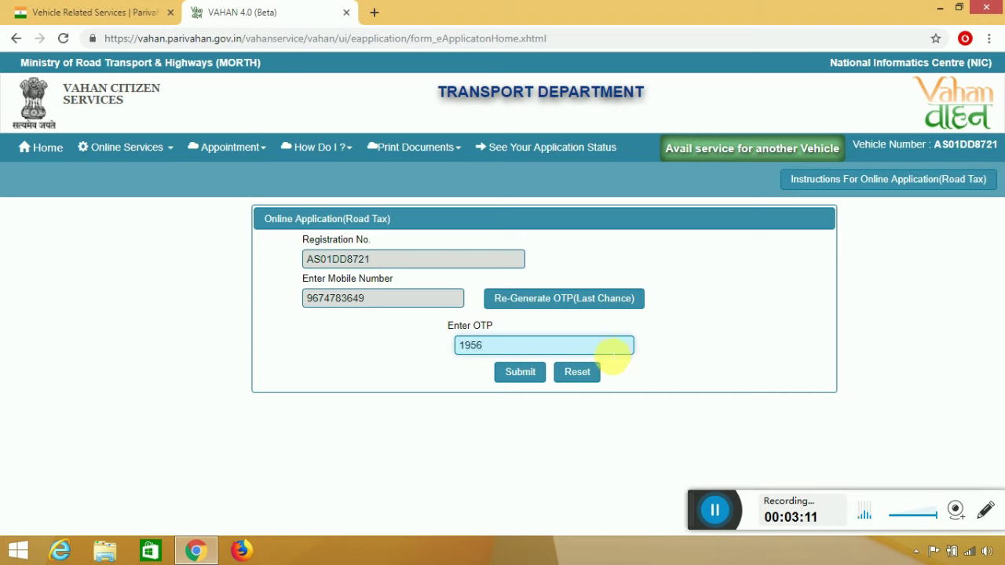
Submit the OTP and review the owner, permit and tax details of the road tax form.
click(533, 373)
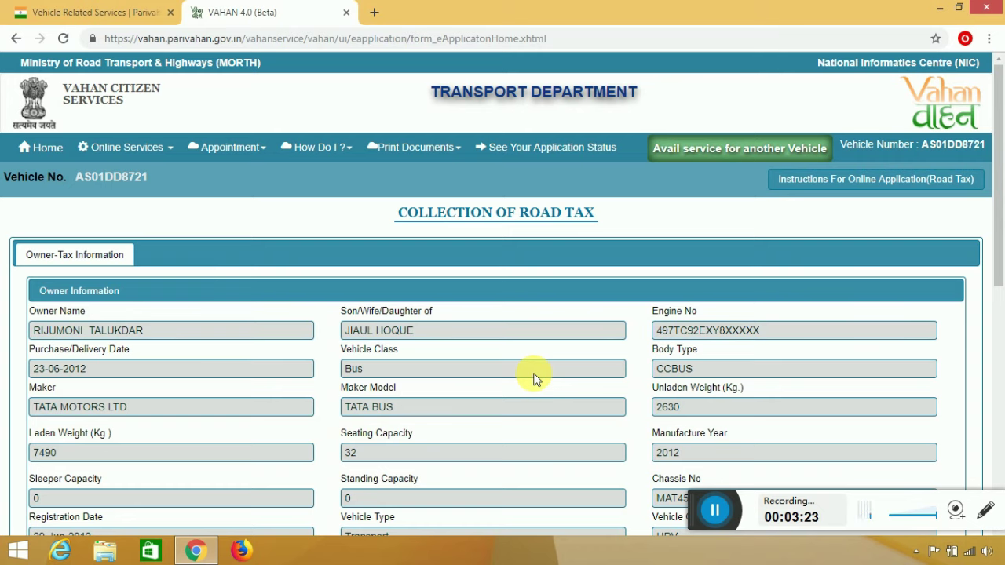
scroll(583, 251, down, 2)
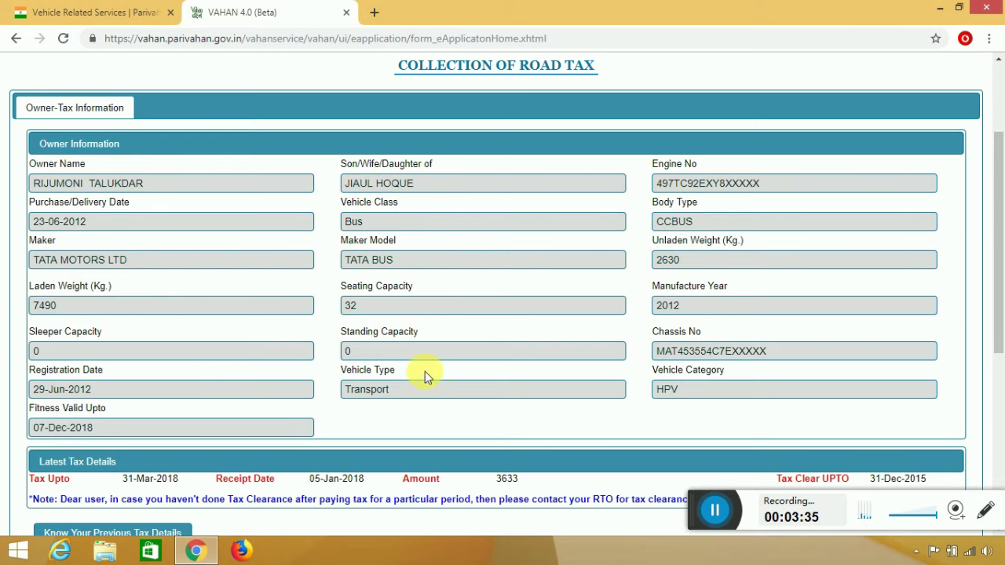
scroll(515, 238, down, 3)
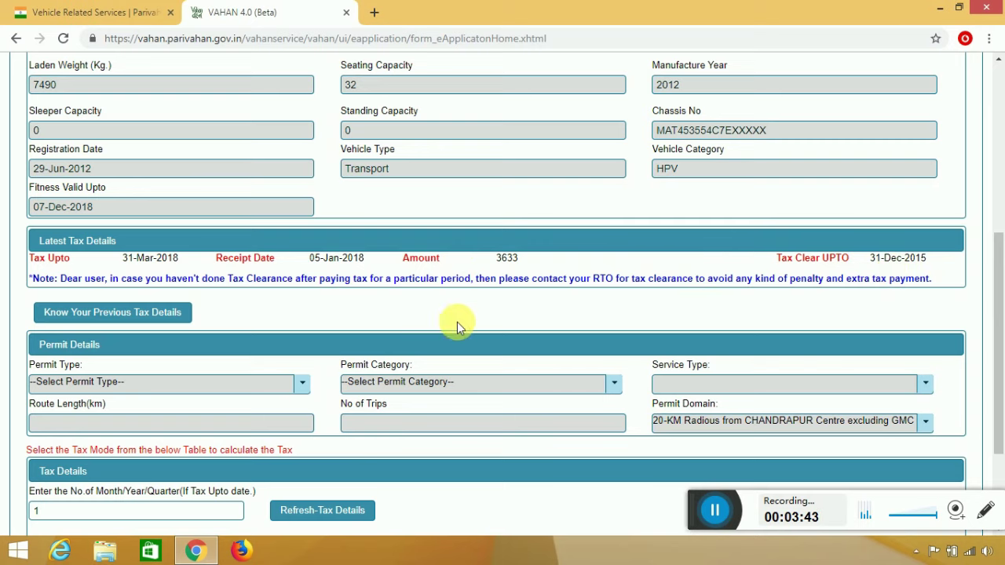
scroll(458, 325, down, 3)
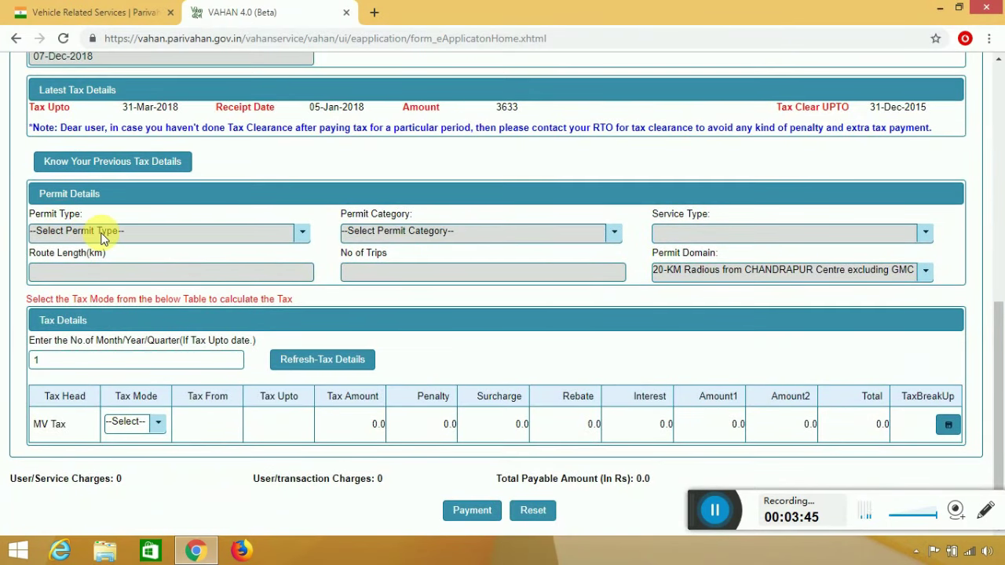
Pick the permit type and calculate the MV Tax in YEARLY tax mode.
click(309, 233)
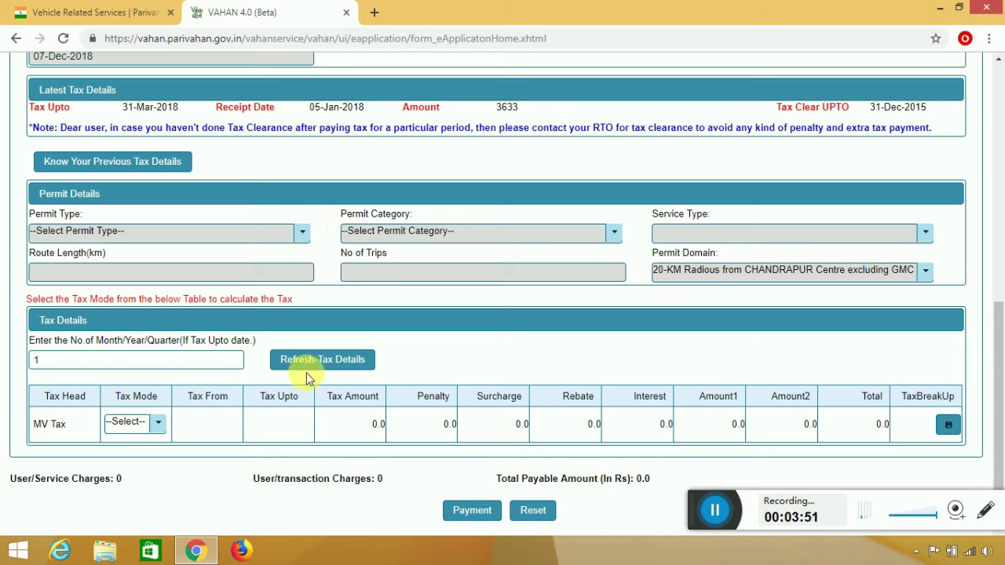
click(159, 434)
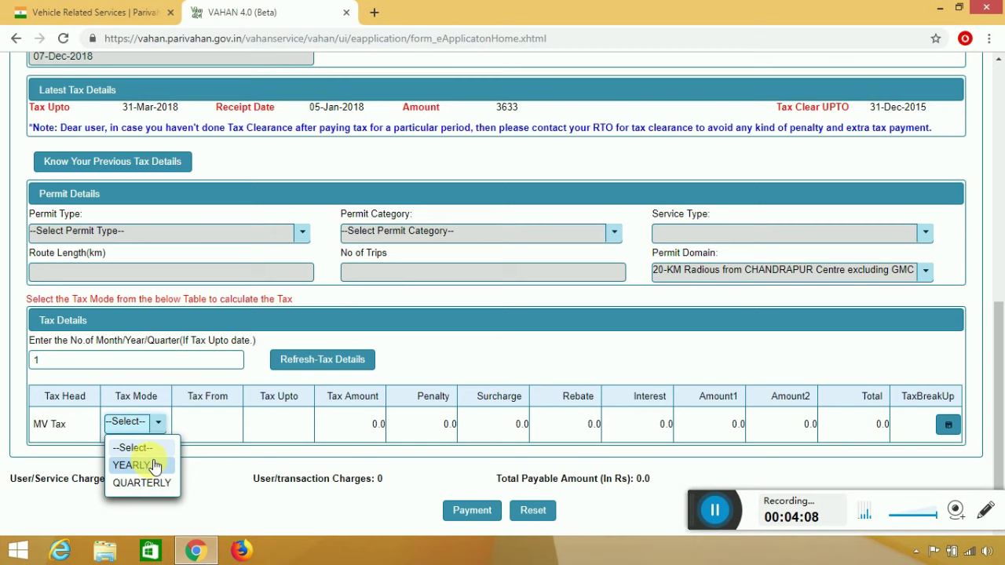
click(155, 465)
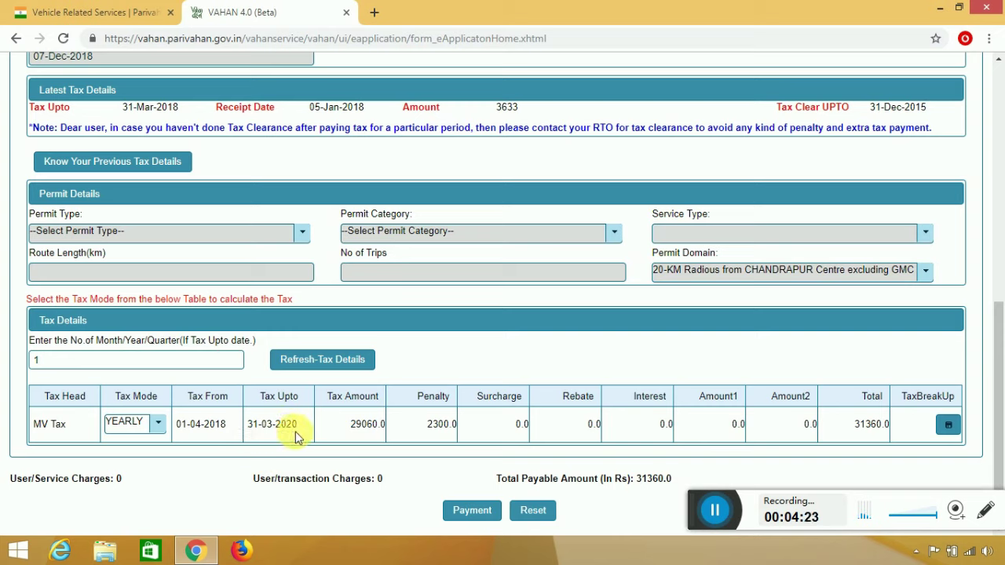
Highlight the 2300.0 penalty and the 31360.0 total payable amount.
scroll(231, 198, up, 1)
scroll(231, 196, up, 1)
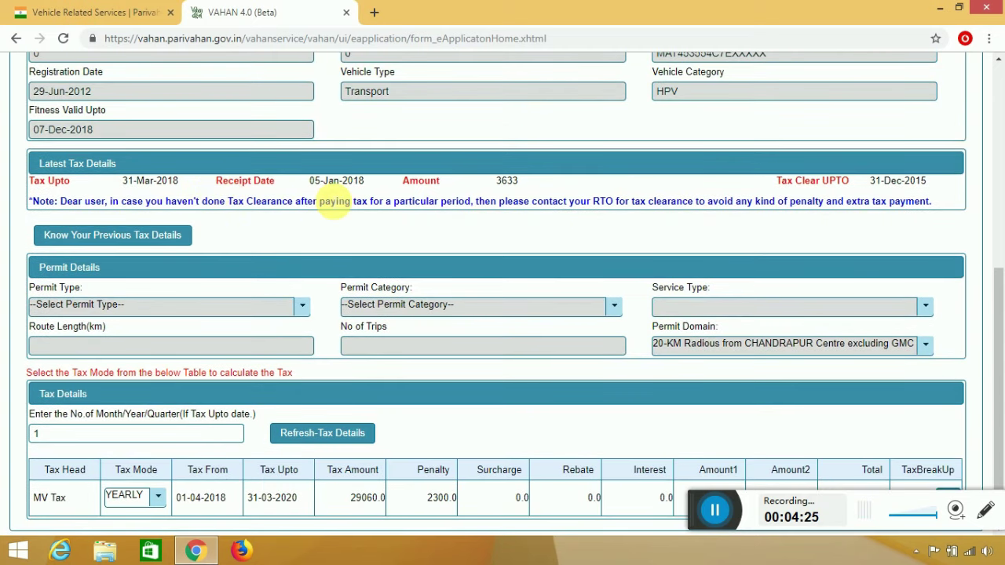
scroll(292, 389, down, 1)
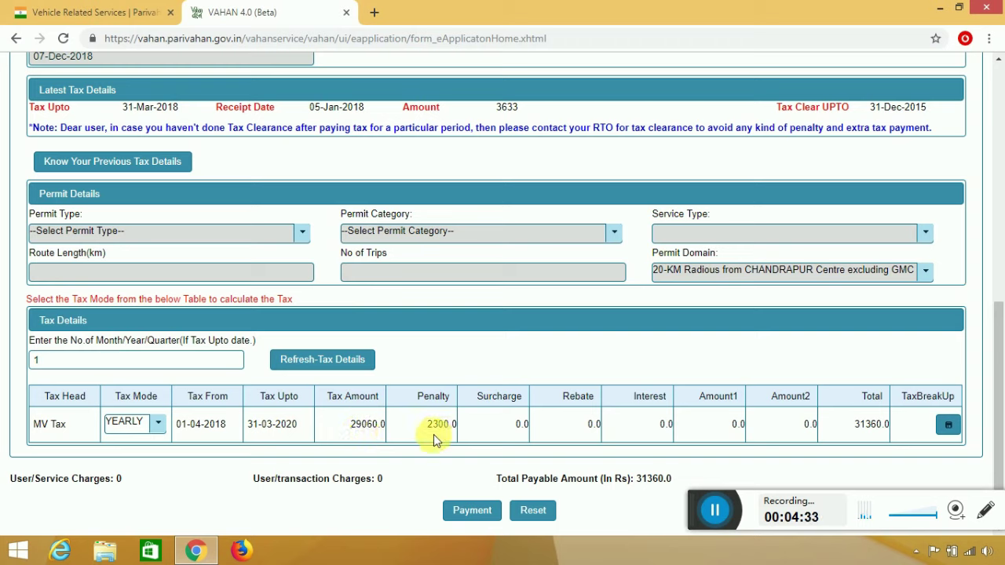
drag(427, 424, 454, 424)
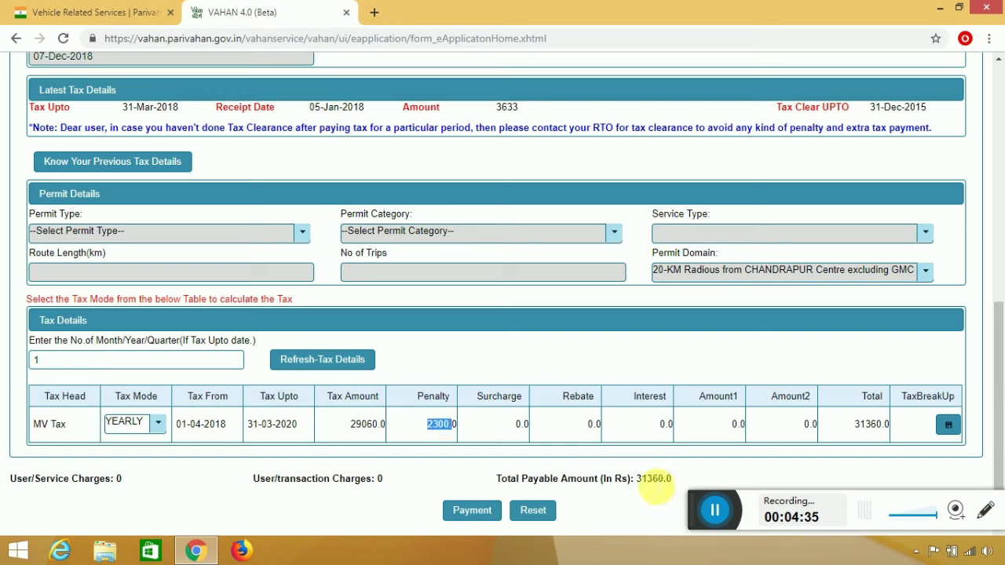
drag(633, 480, 680, 484)
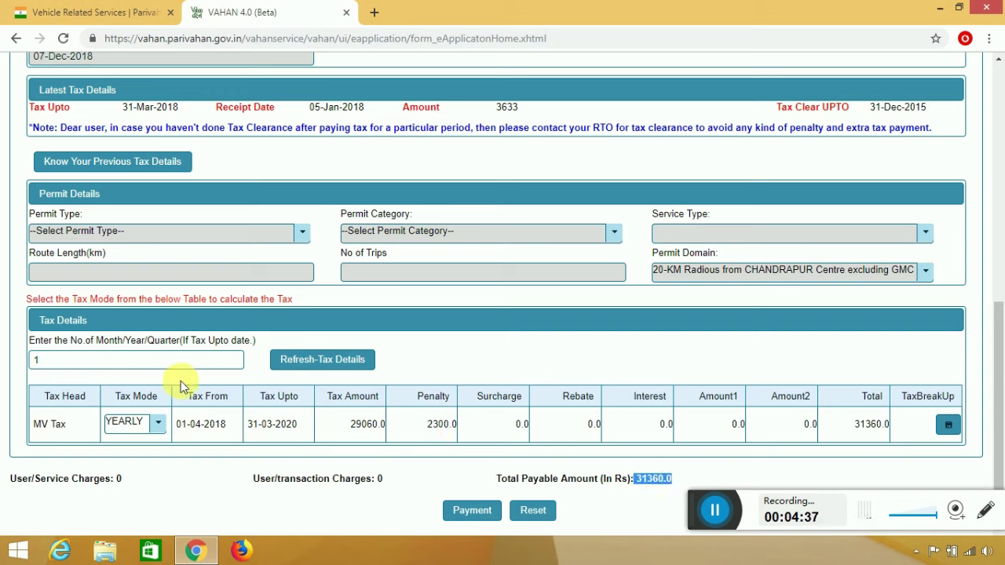
Switch the tax mode to QUARTERLY and highlight the 2280.0 penalty and 24078.0 total.
click(160, 430)
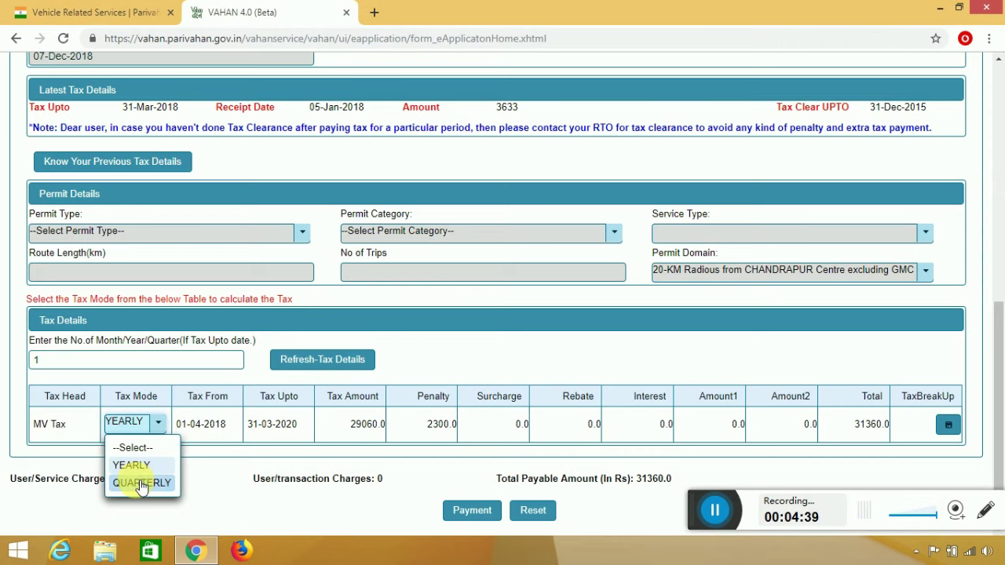
click(141, 483)
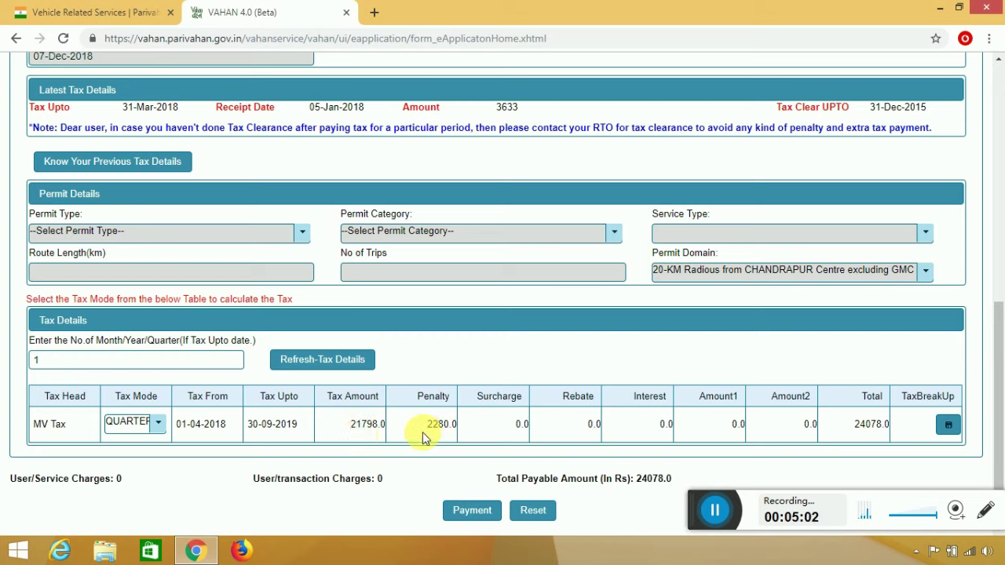
drag(430, 437, 440, 437)
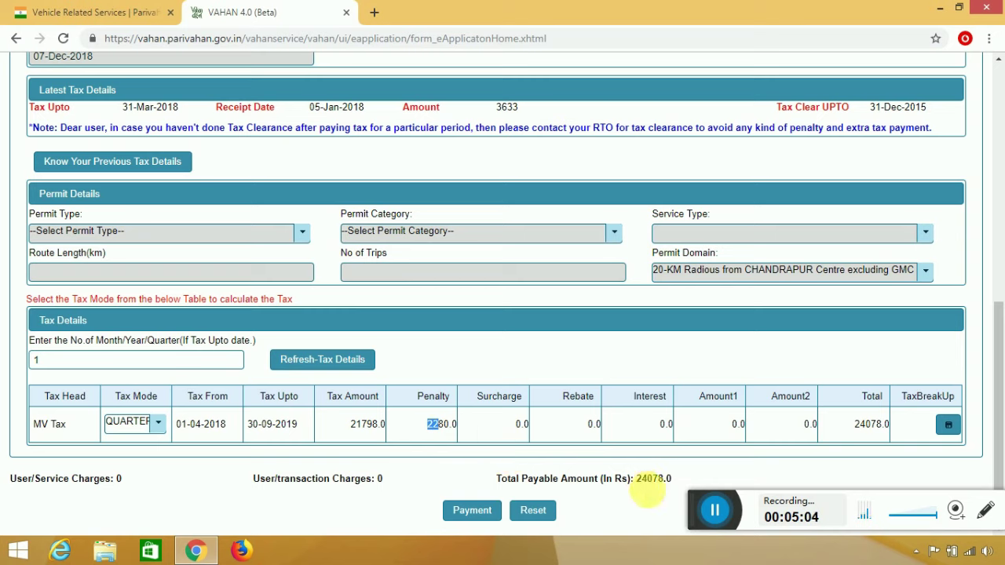
drag(643, 482, 659, 488)
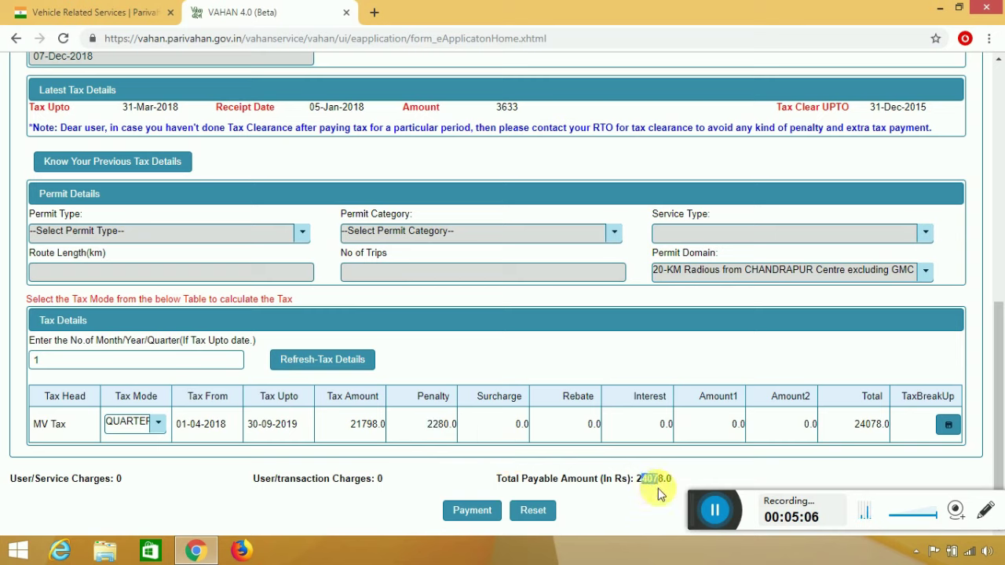
Set the tax mode back to YEARLY and check the 01-04-2018 to 31-03-2020 tax period.
click(161, 425)
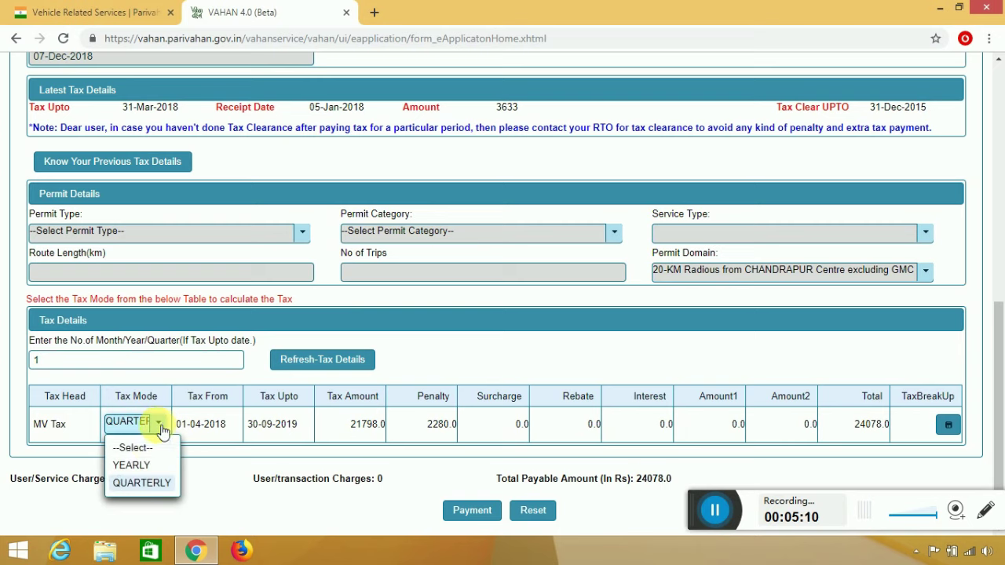
click(152, 467)
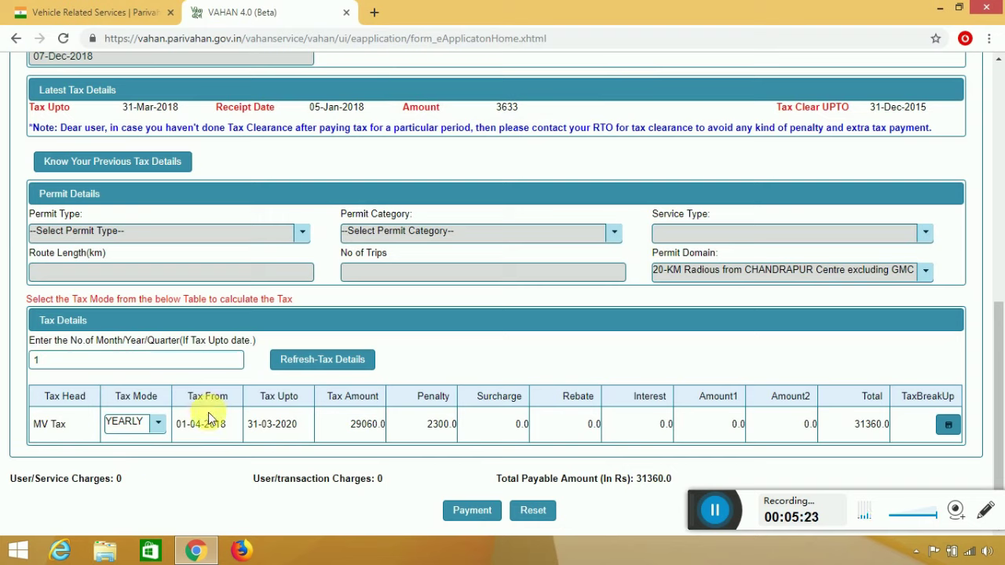
drag(181, 425, 303, 434)
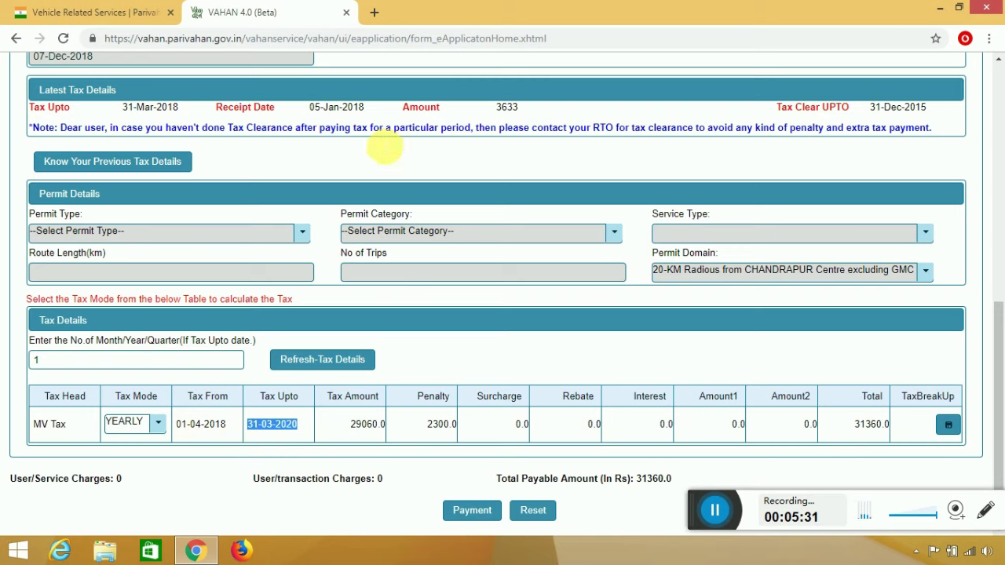
scroll(215, 206, up, 1)
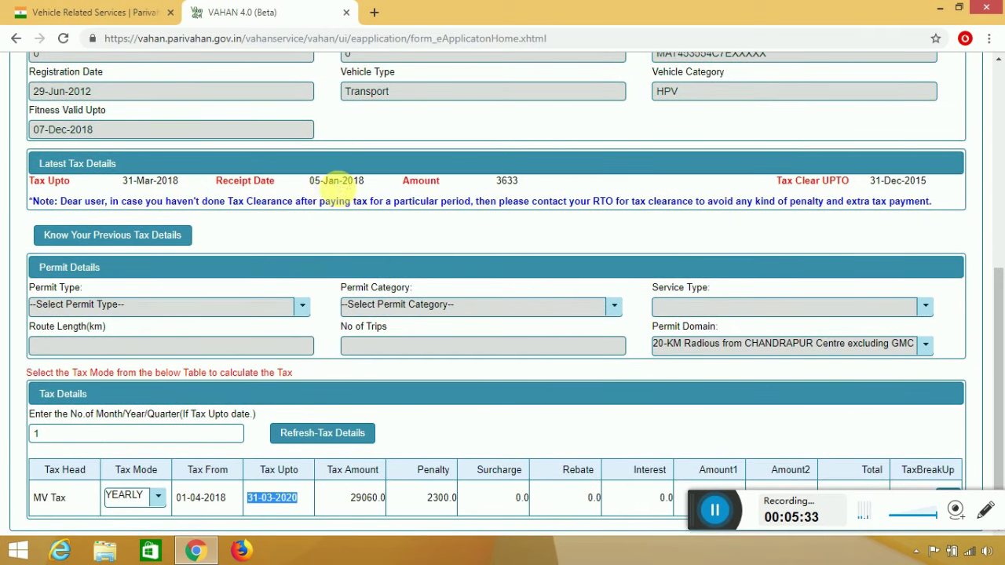
scroll(637, 346, down, 1)
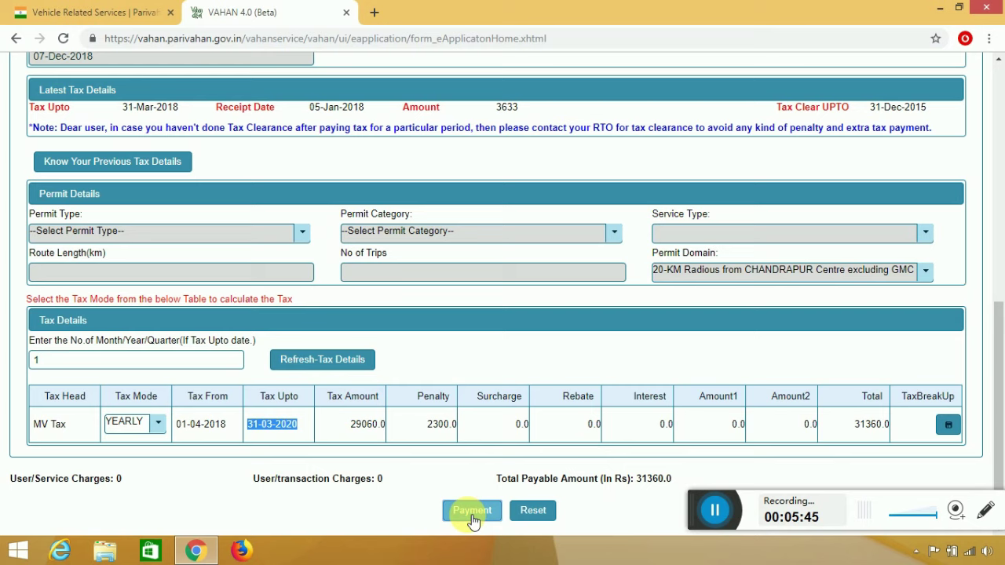
Confirm tax 29060.0, penalty 2300.0 and total 31360.0 in the Confirm Tax Details dialog.
click(472, 518)
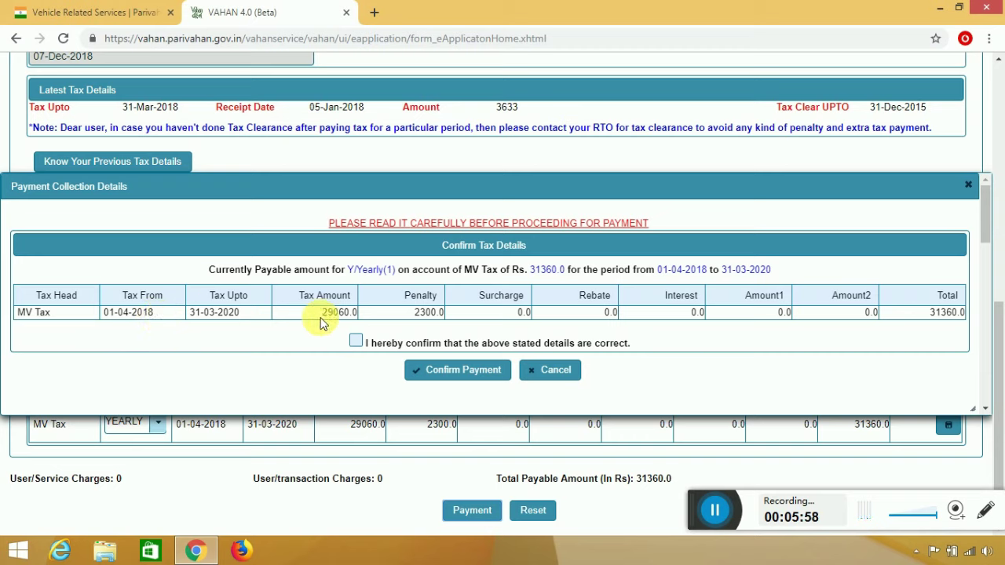
drag(322, 312, 359, 341)
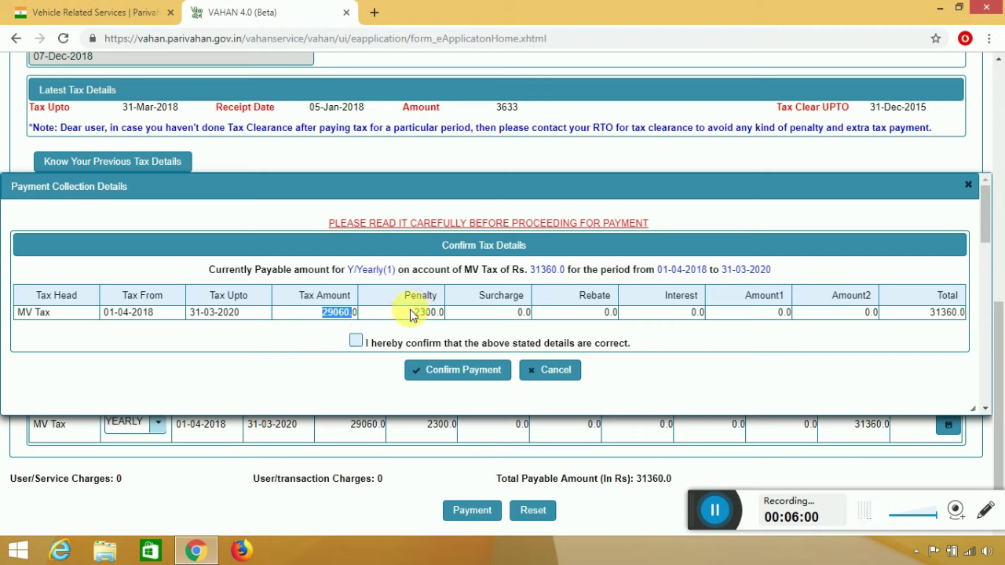
drag(413, 312, 443, 313)
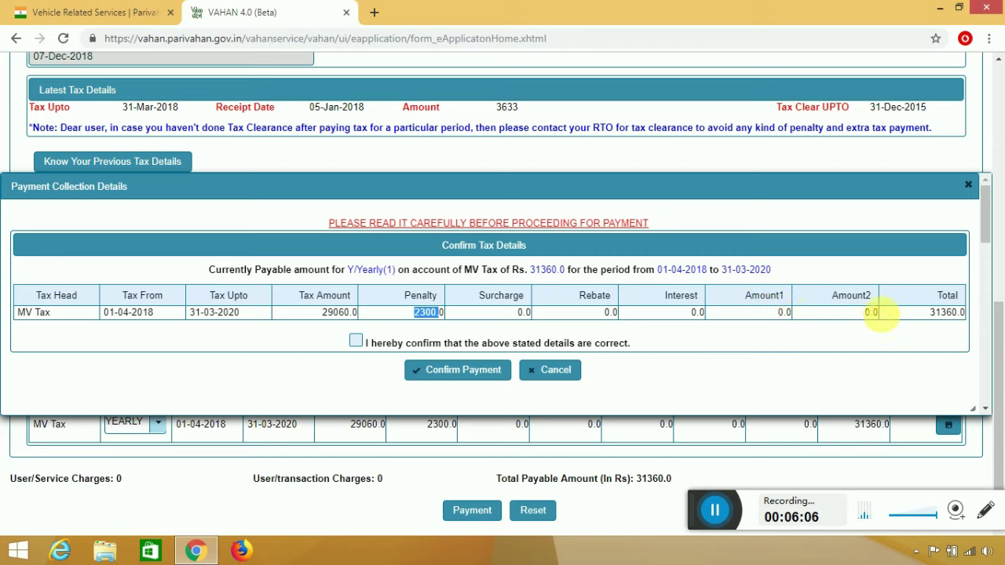
drag(929, 314, 967, 313)
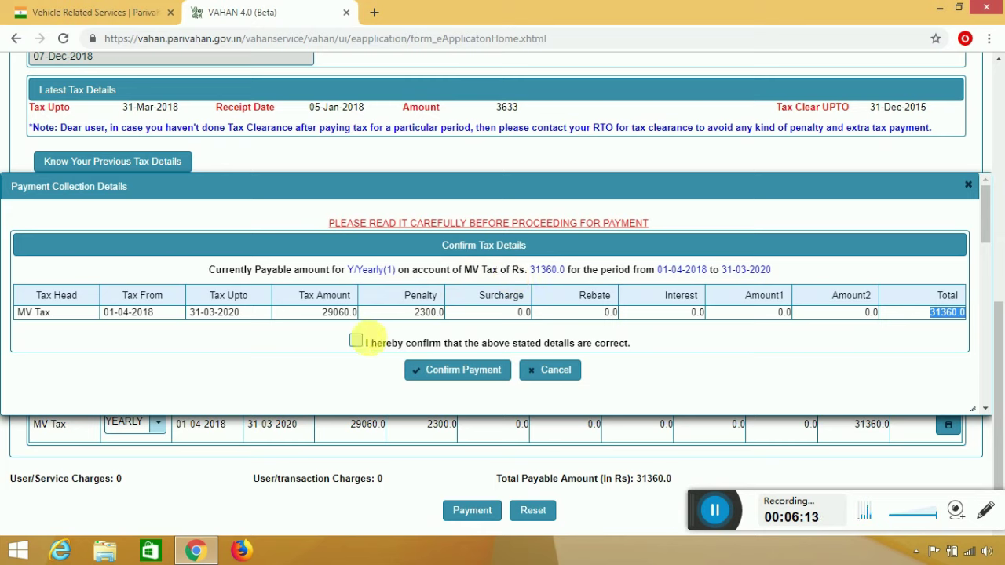
click(355, 342)
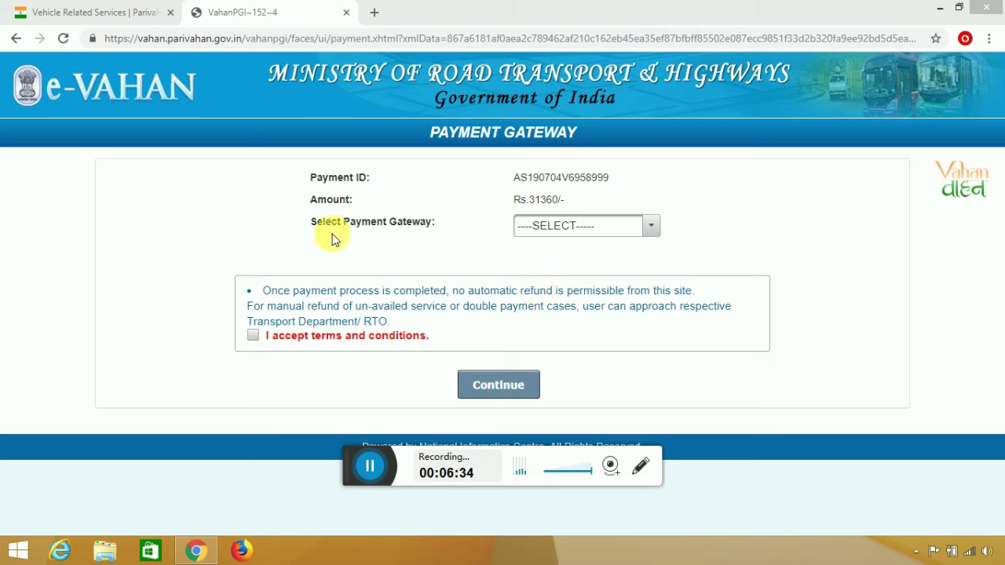
Choose SBIePay (Multi Banking) as the gateway, accept the terms and continue to the bank.
click(653, 227)
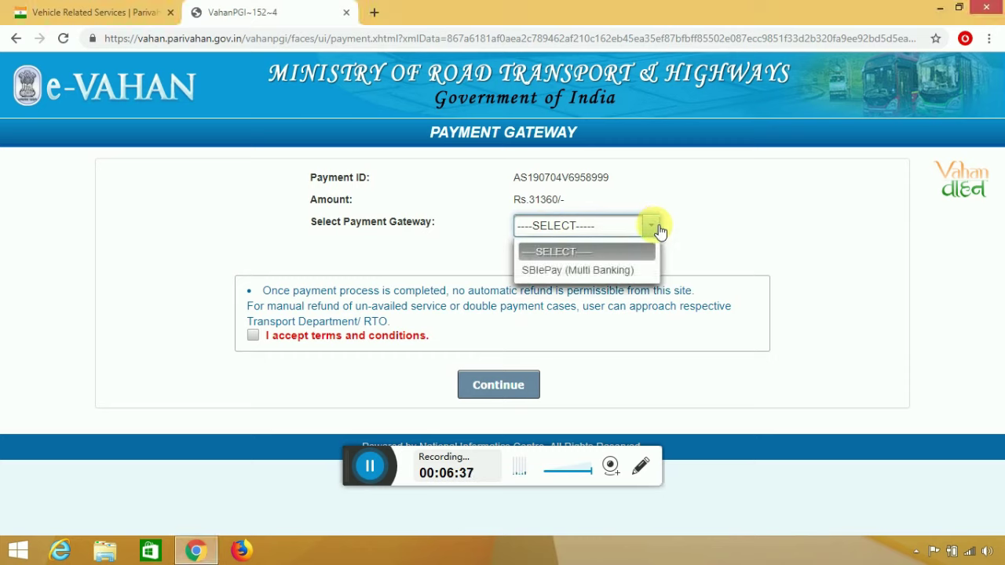
click(578, 274)
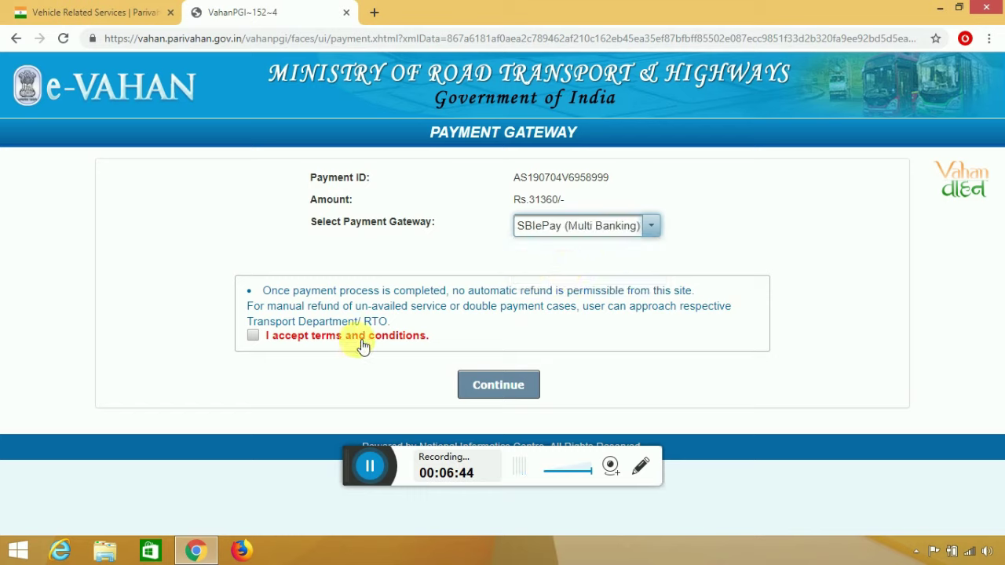
click(252, 340)
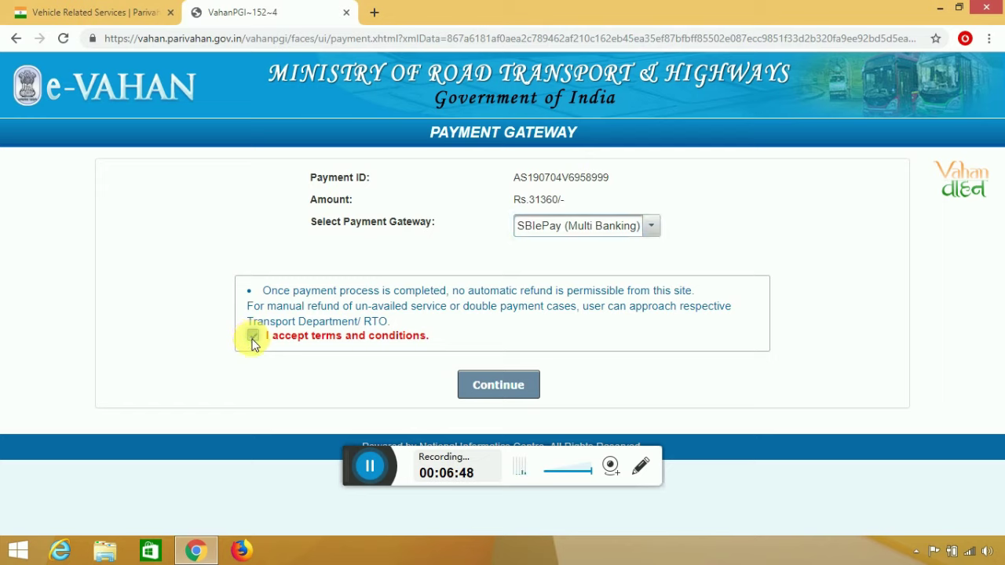
click(496, 387)
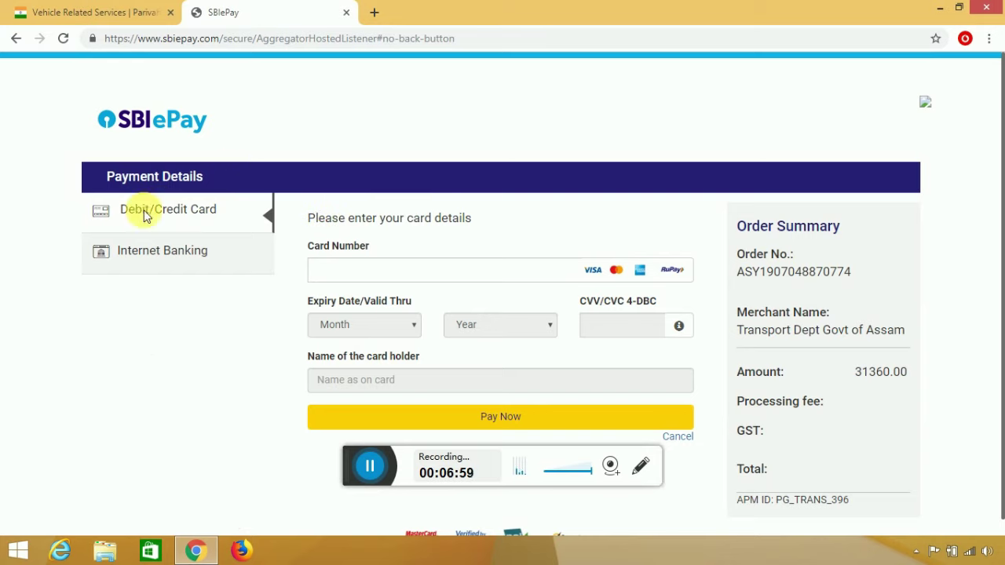
click(195, 247)
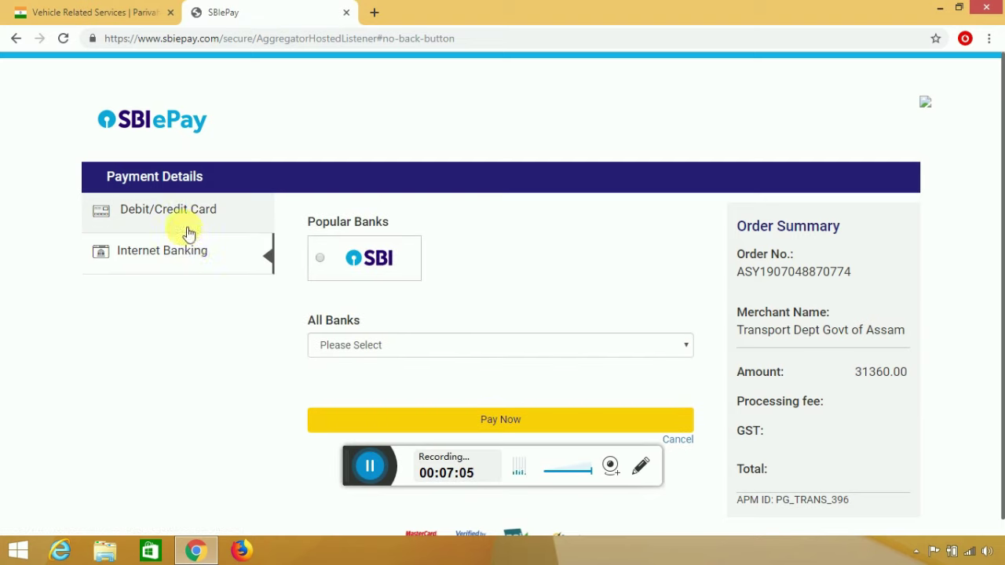
click(181, 226)
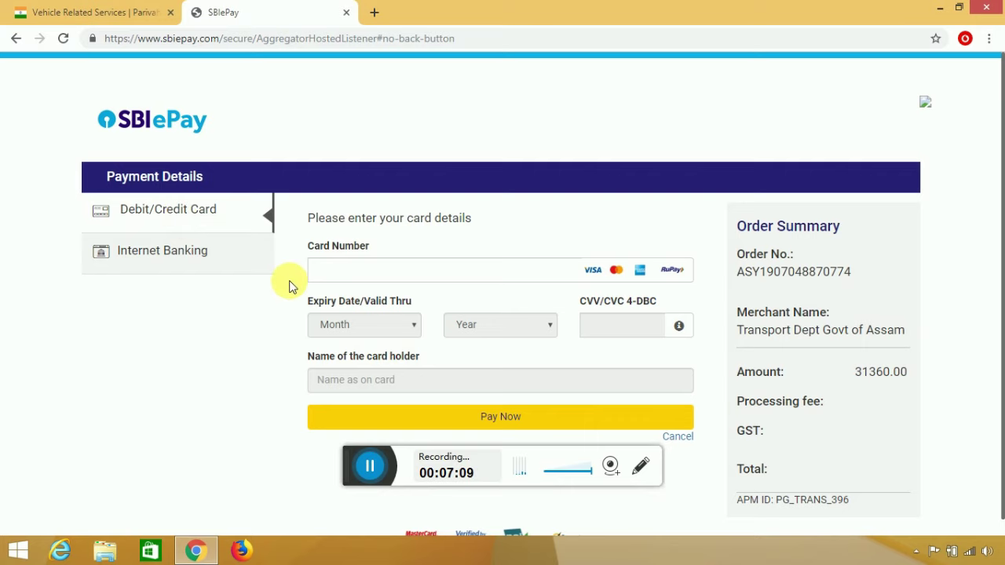
click(322, 270)
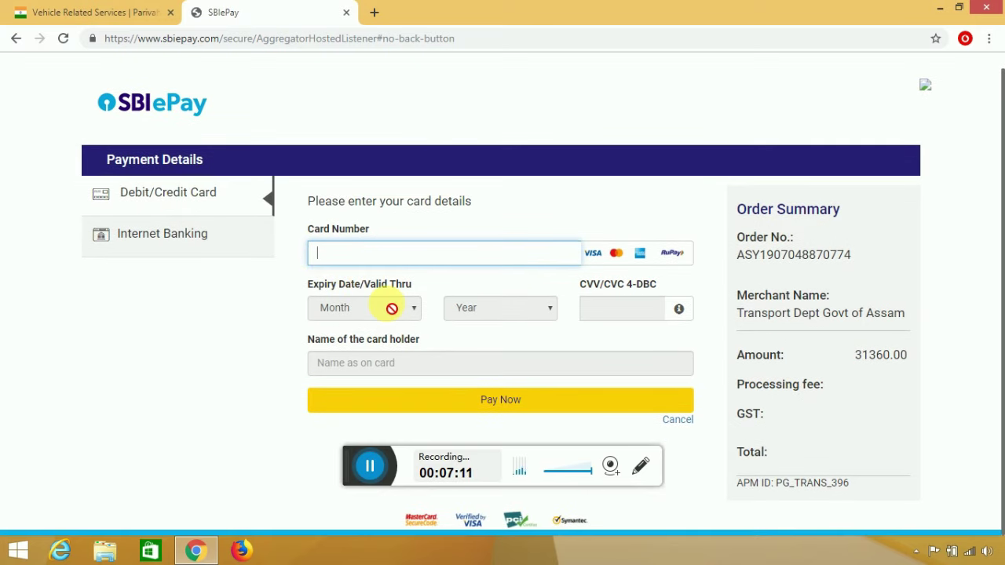